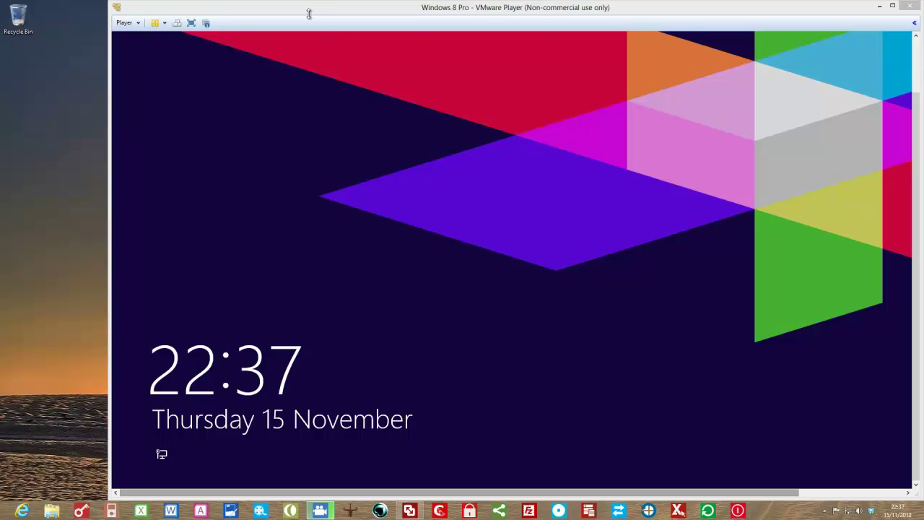
Put the virtual machine in full screen and sign in past the lock screen with the account password.
left_click(193, 24)
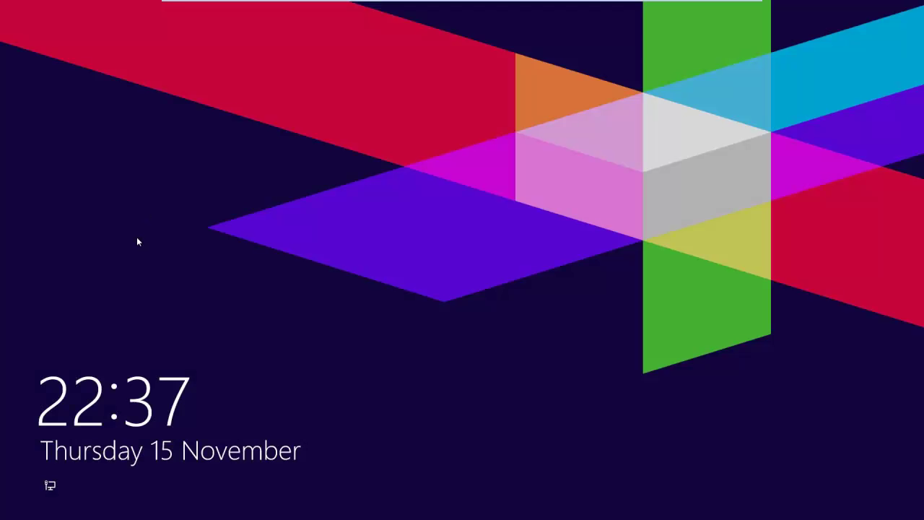
left_click(365, 295)
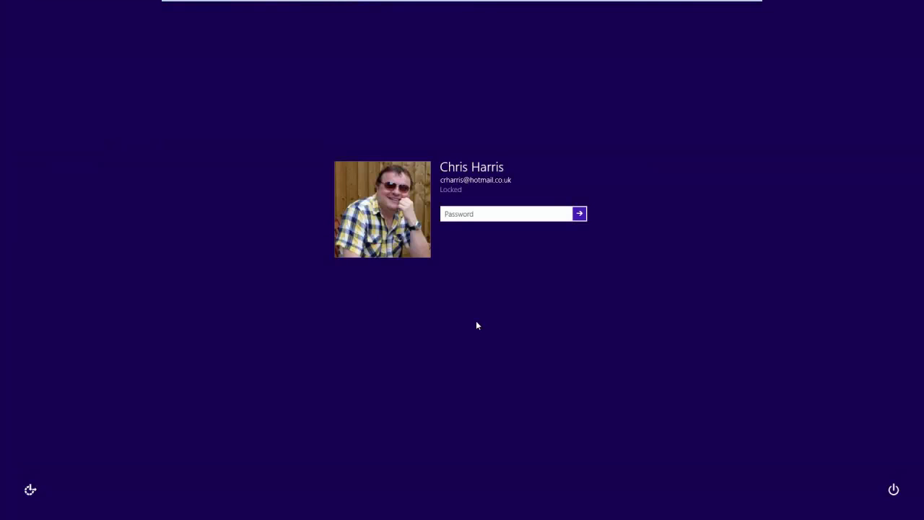
type("•••••••")
key("Return")
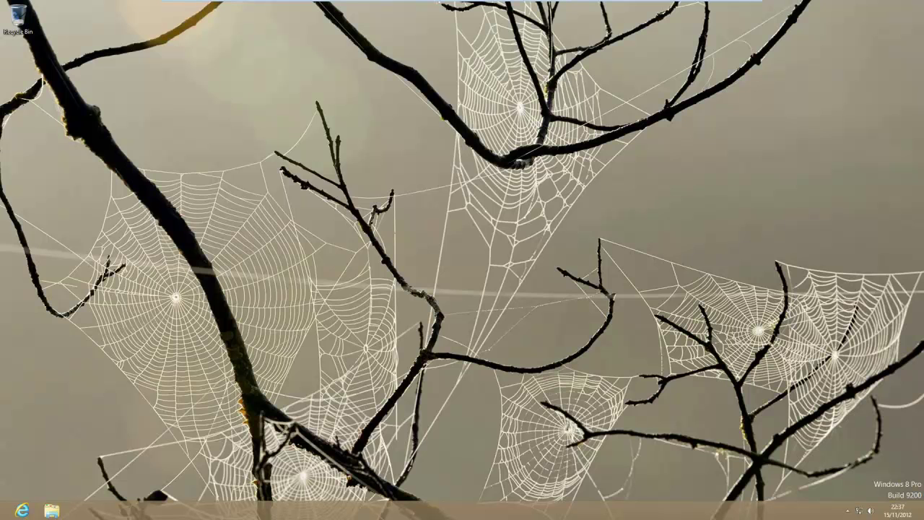
Launch gpedit.msc from the Run box on the Start-corner menu.
mouse_move(1, 518)
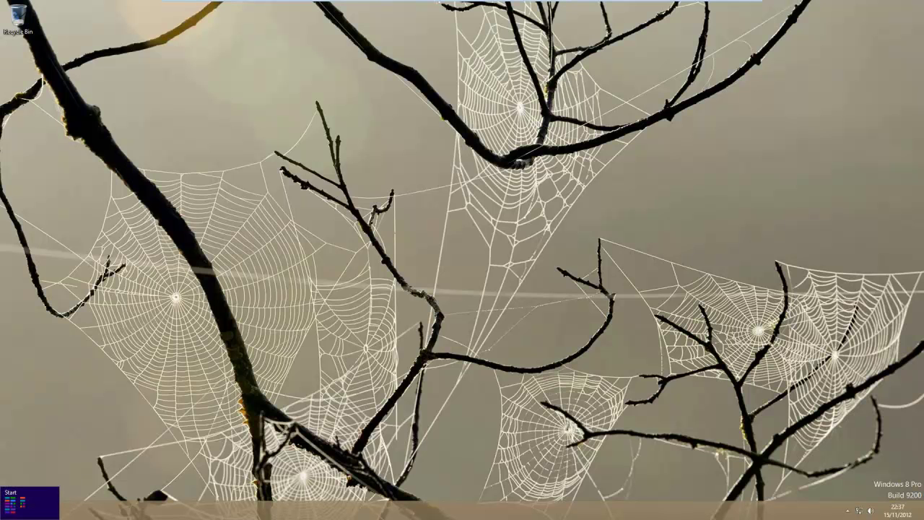
right_click(3, 516)
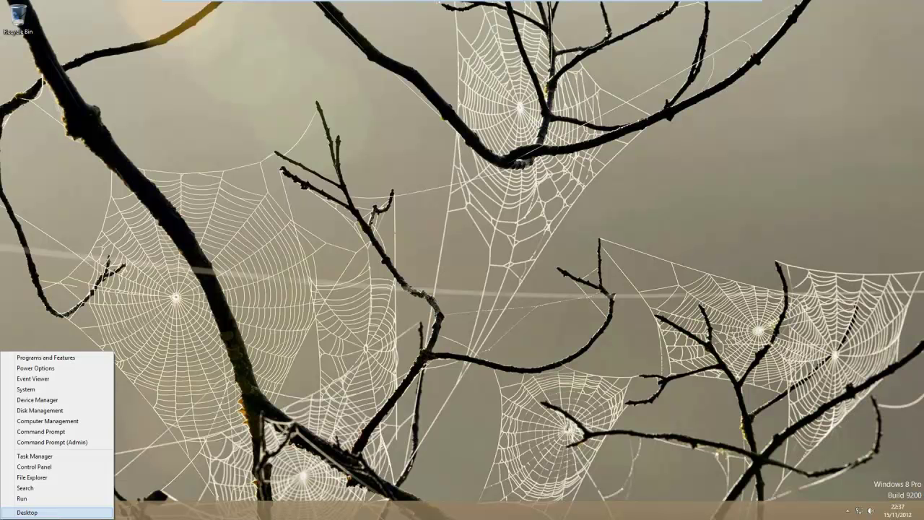
left_click(34, 500)
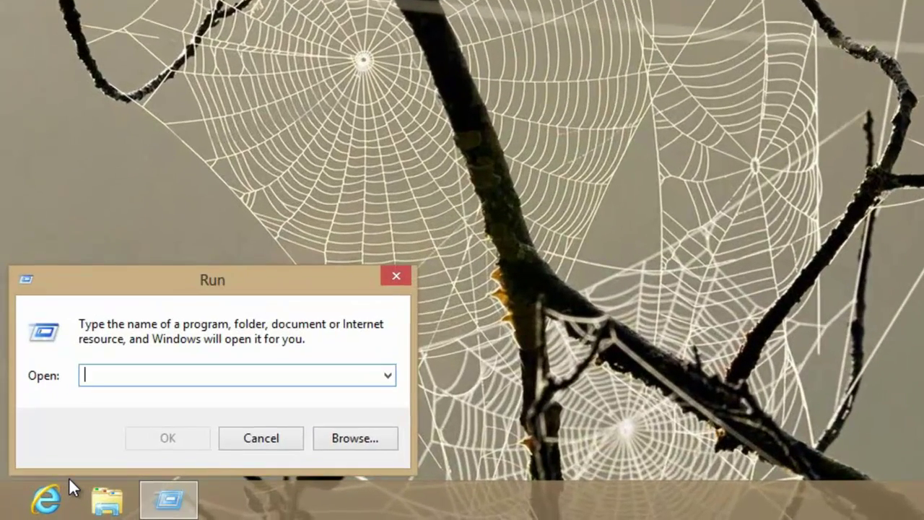
type("gpe")
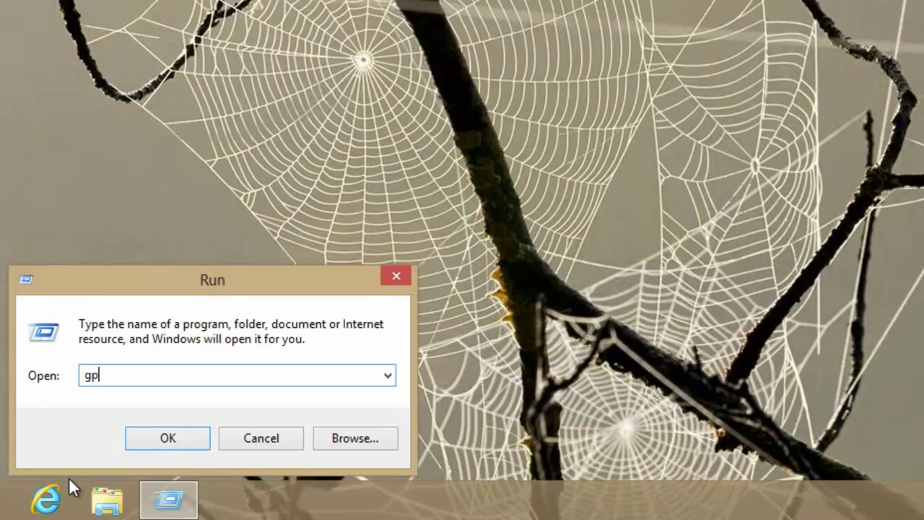
type("dit.msc")
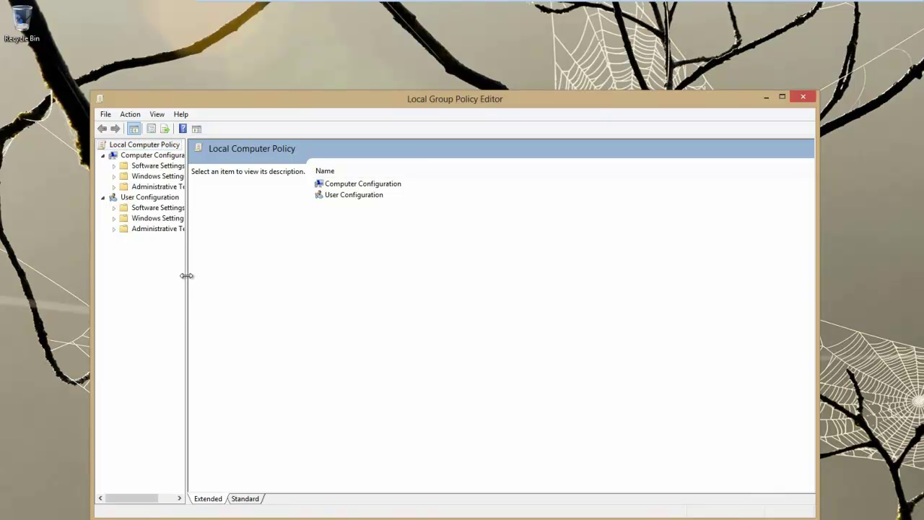
Go to Administrative Templates > Control Panel > Personalization and open 'Do not display the lock screen'.
left_click_drag(194, 276, 273, 289)
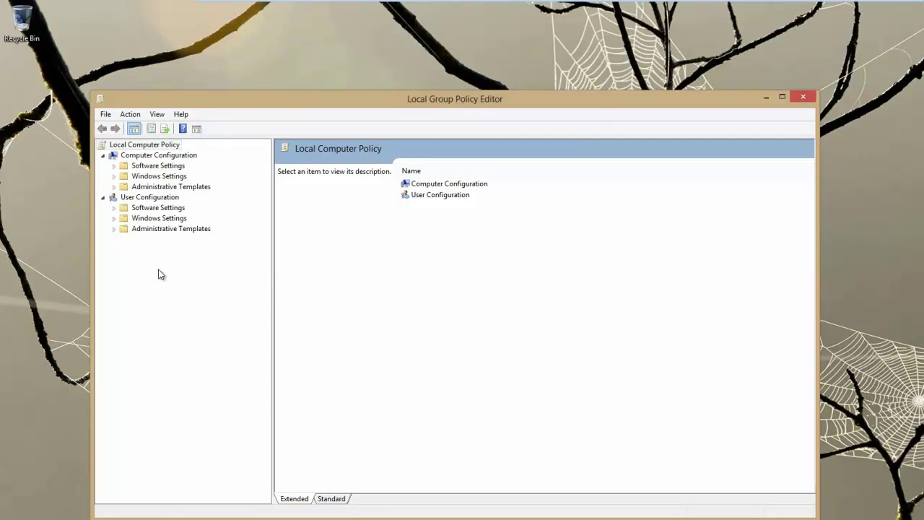
left_click(114, 188)
left_click(125, 198)
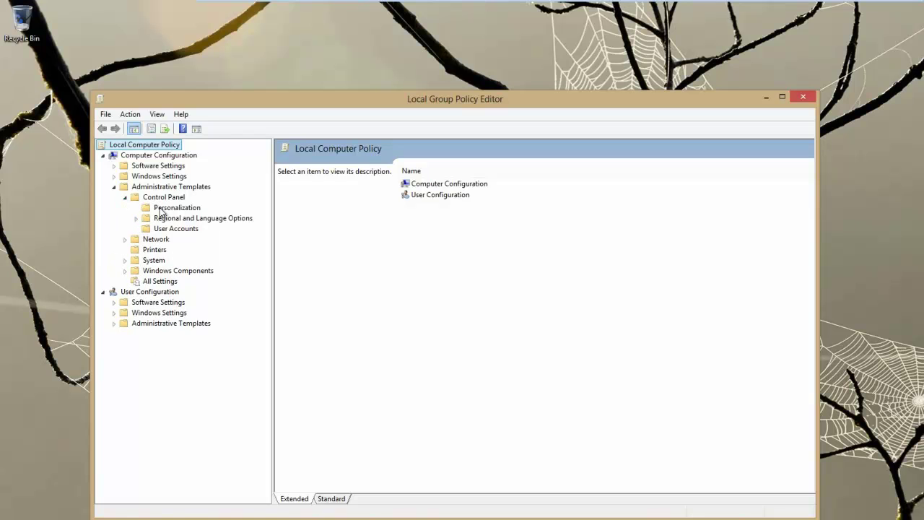
left_click(161, 209)
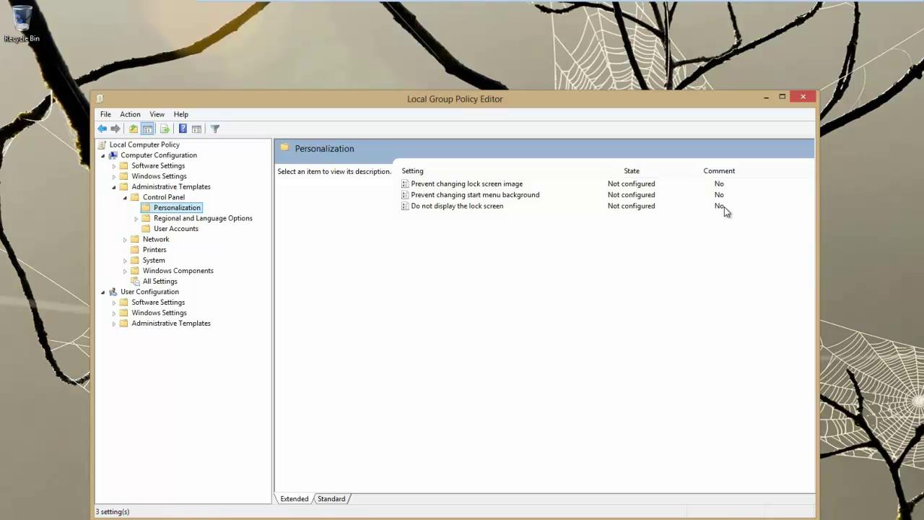
left_click(460, 208)
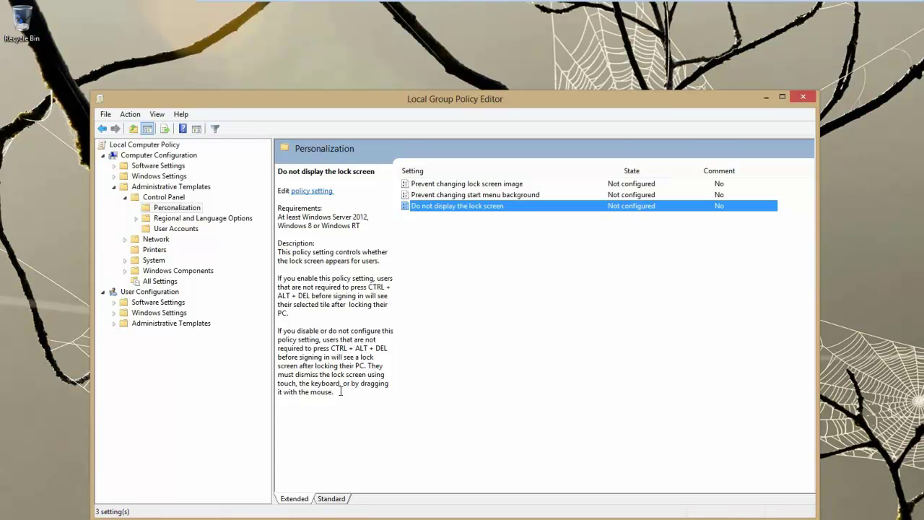
left_click(301, 194)
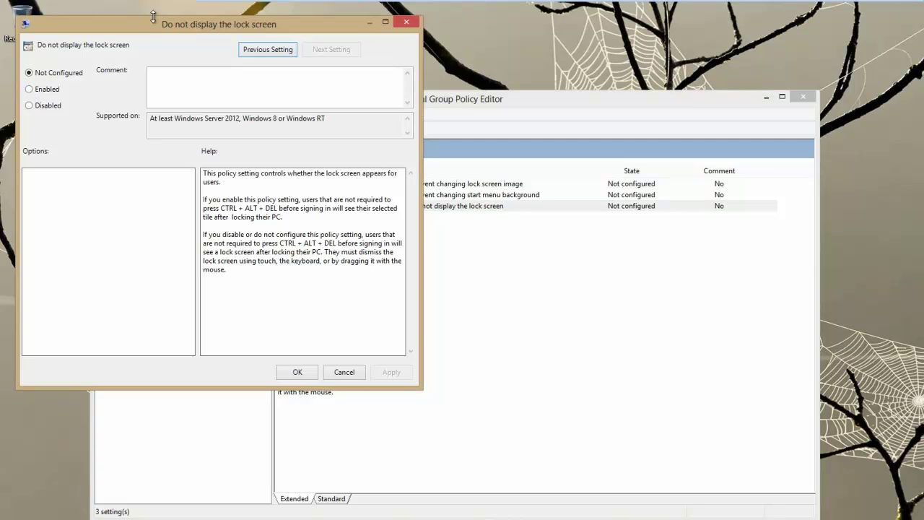
Set 'Do not display the lock screen' to Enabled and confirm with OK.
left_click_drag(216, 24, 636, 141)
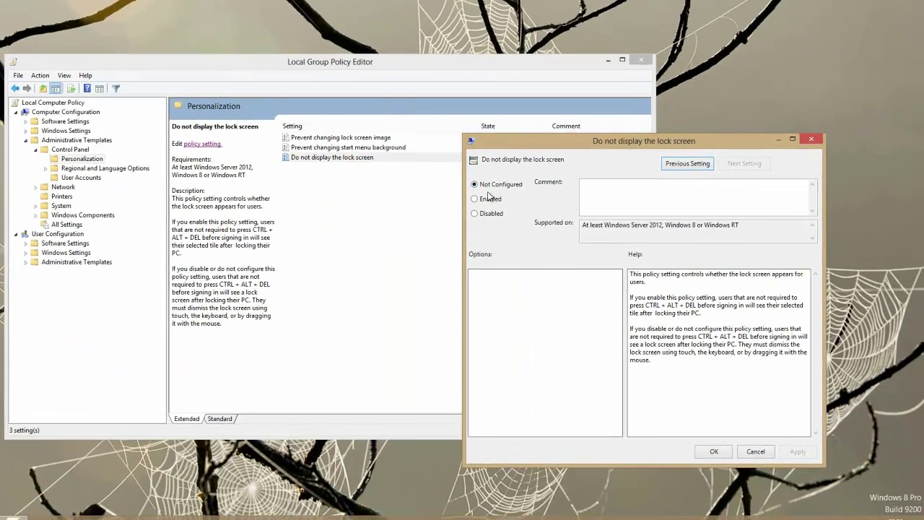
left_click(475, 200)
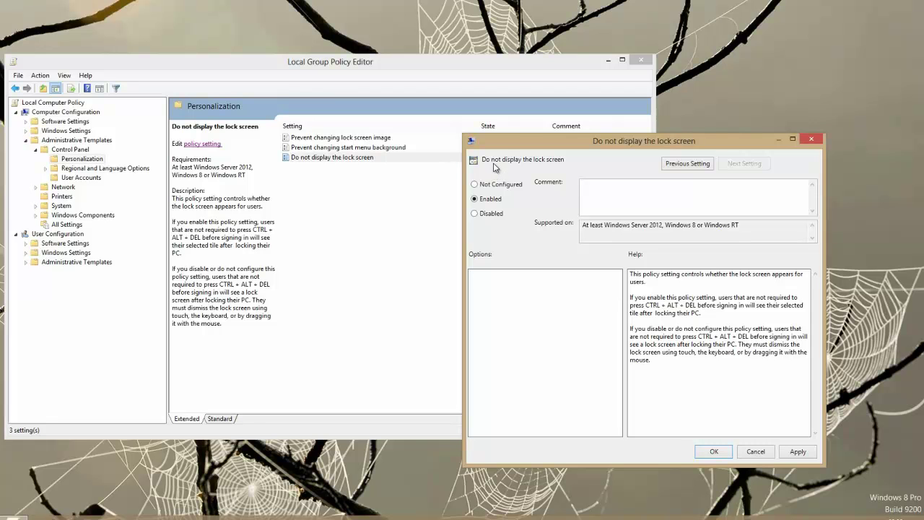
left_click_drag(504, 144, 504, 123)
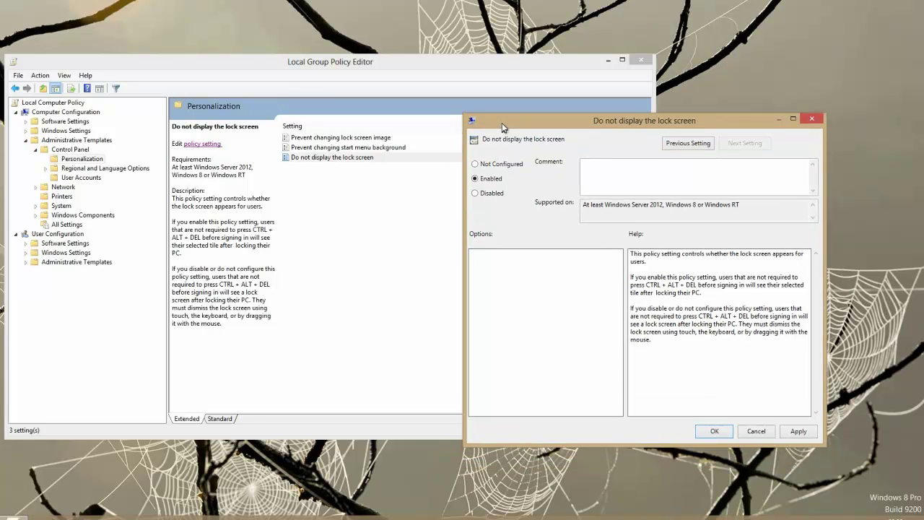
left_click(714, 430)
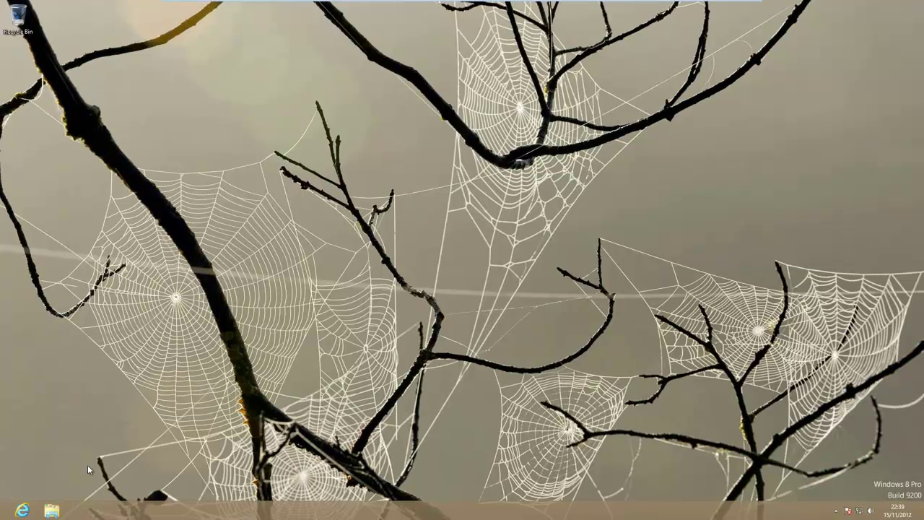
Leave full screen and move the virtual machine window lower on screen.
mouse_move(2, 518)
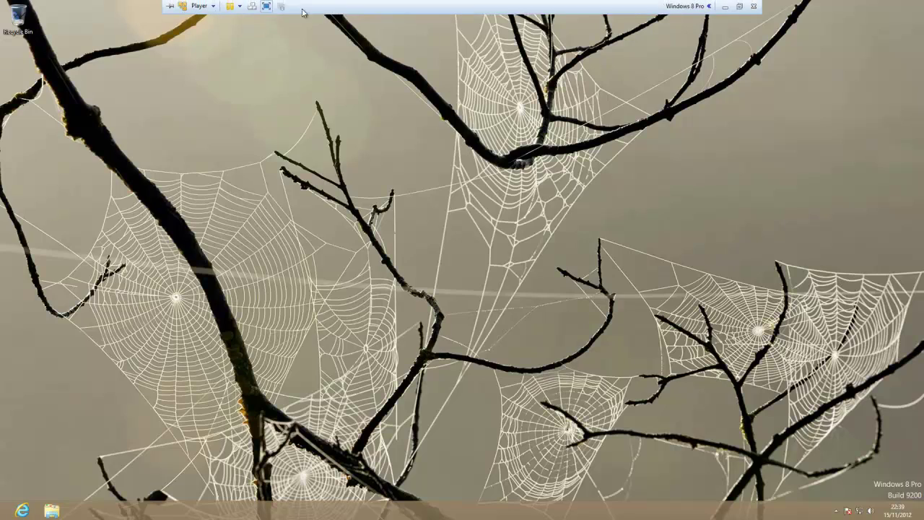
left_click(273, 10)
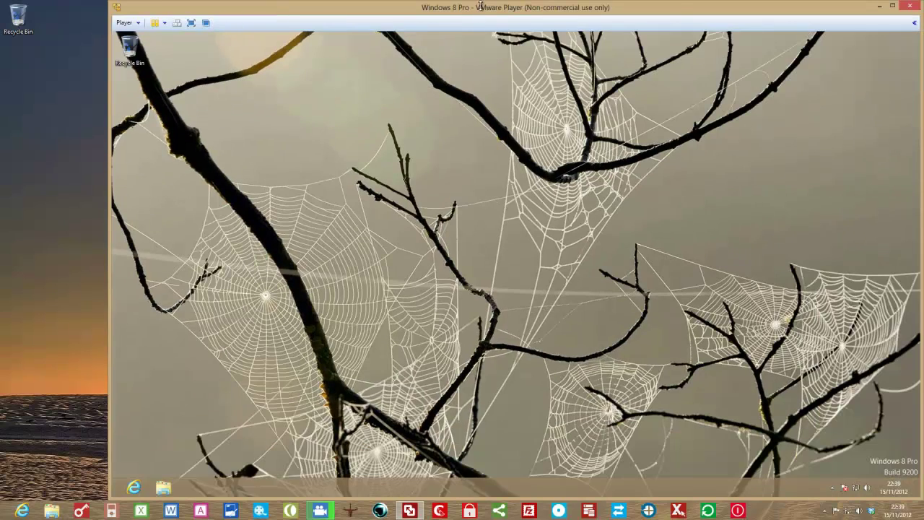
left_click_drag(471, 10, 468, 28)
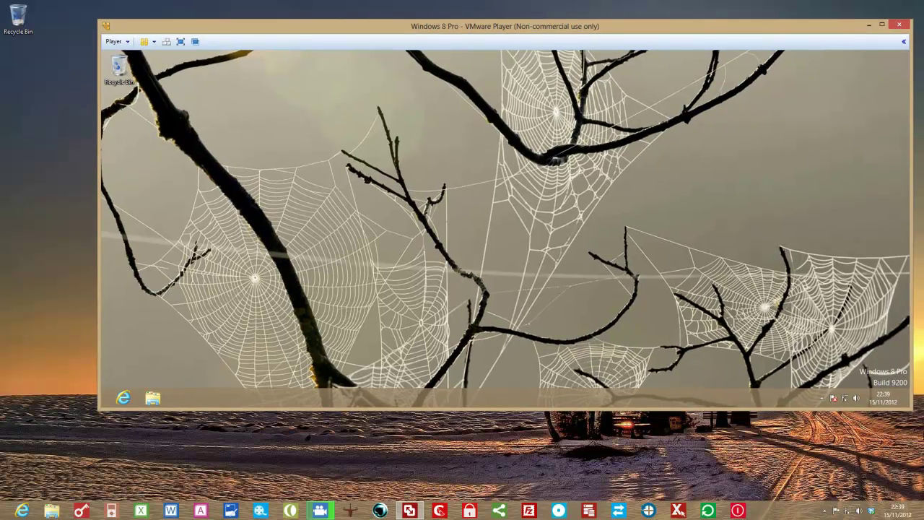
Restart the Windows 8 guest from Settings > Power > Restart.
mouse_move(914, 409)
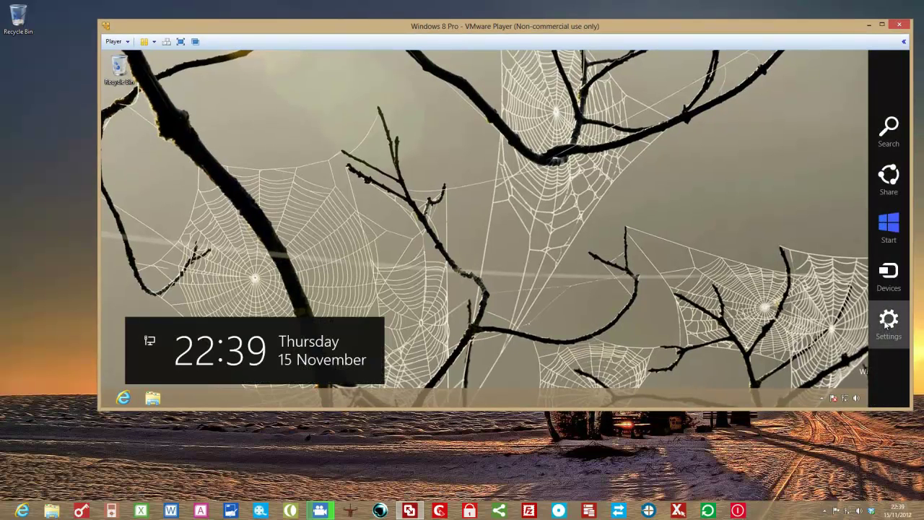
left_click(885, 321)
left_click(826, 341)
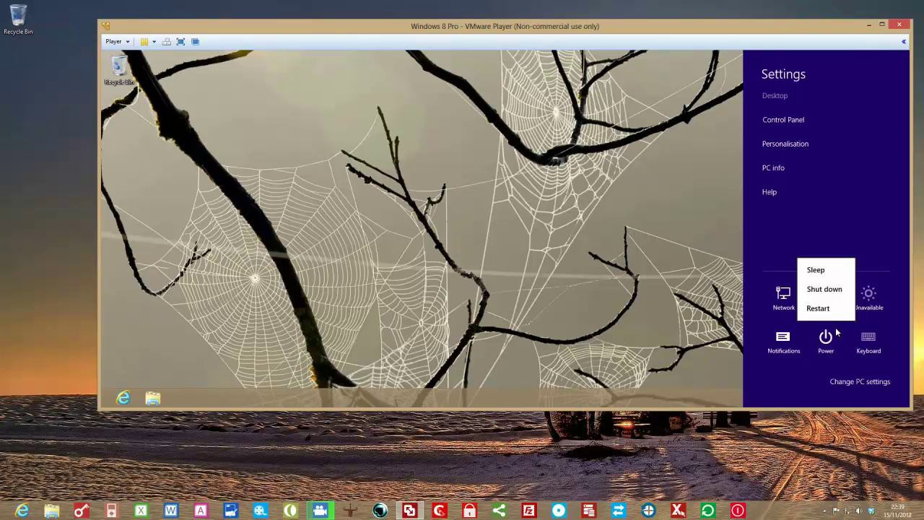
left_click(835, 315)
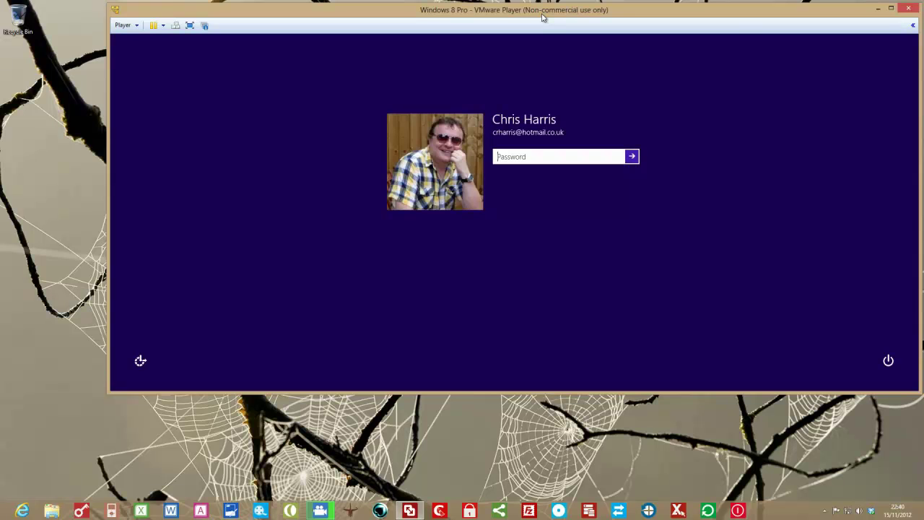
Enter the account password in the Password box to sign in to the guest.
left_click(518, 158)
type("•••••••")
key("Return")
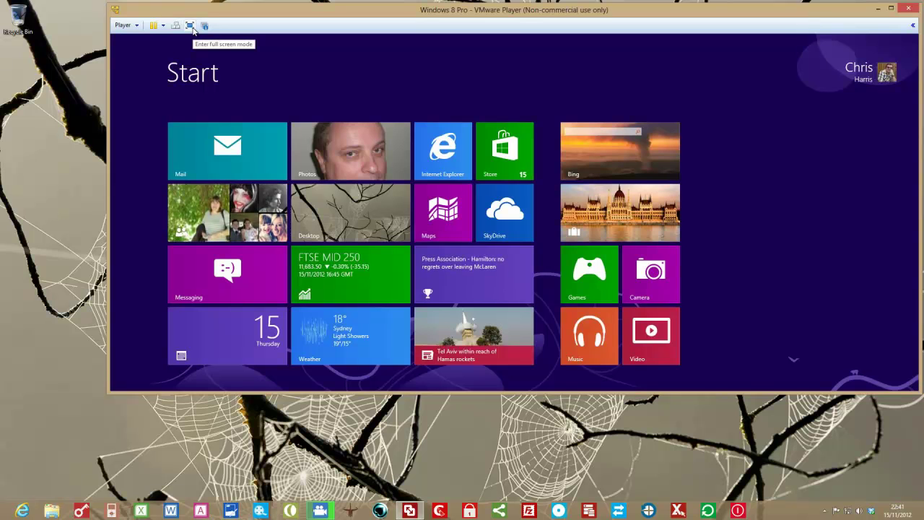
Return to full screen, switch to the desktop, and run netplwiz from the Run box.
left_click(190, 26)
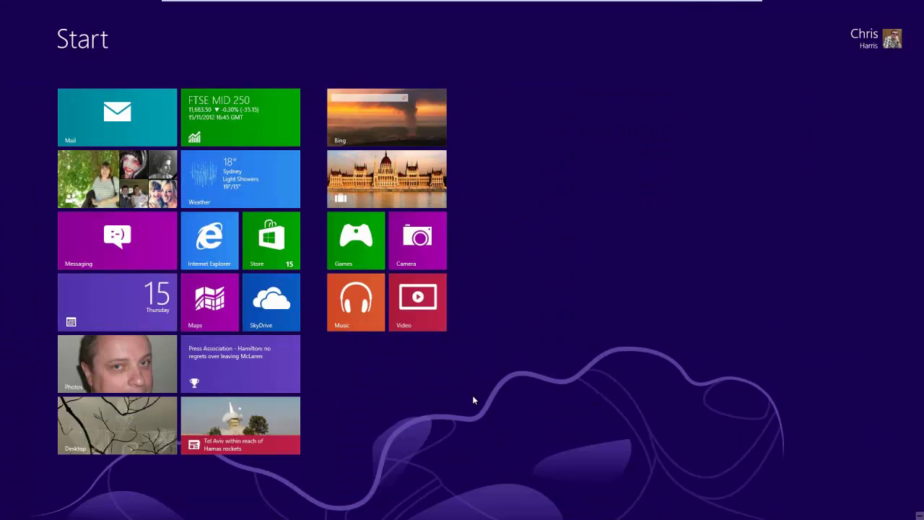
left_click(140, 426)
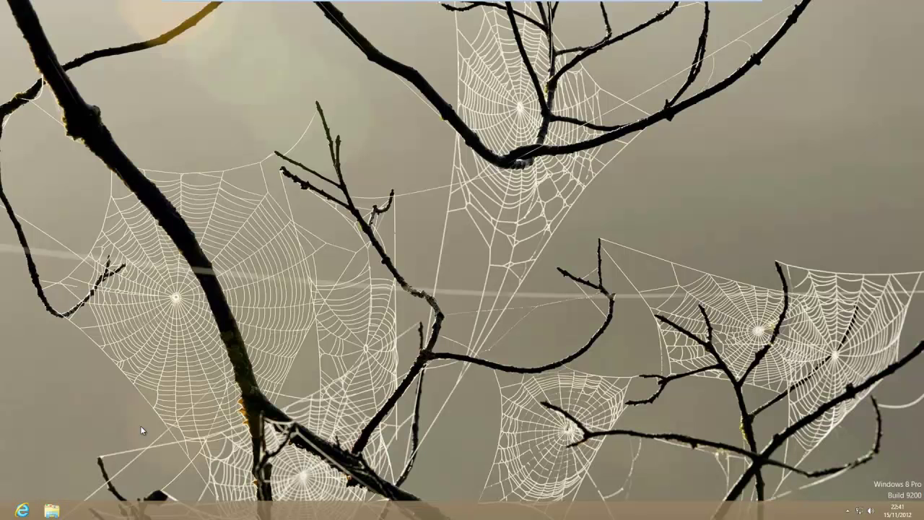
mouse_move(1, 518)
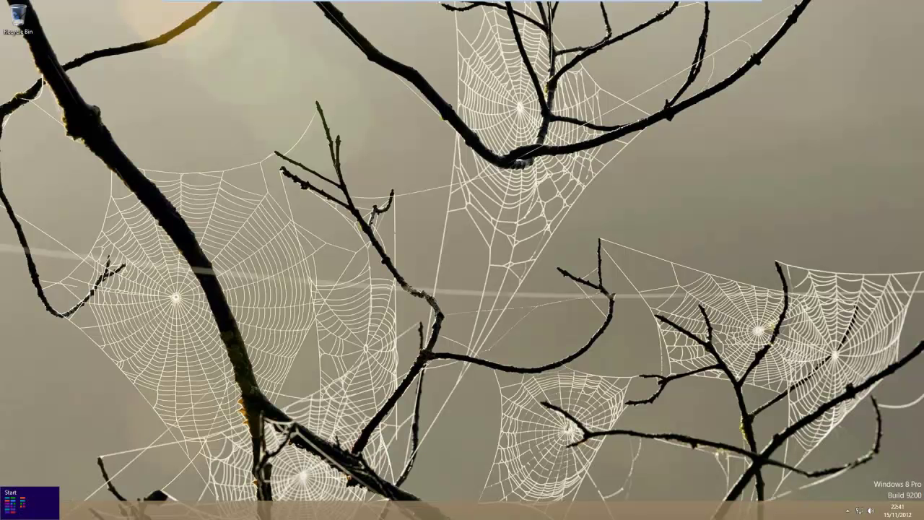
right_click(3, 514)
left_click(29, 495)
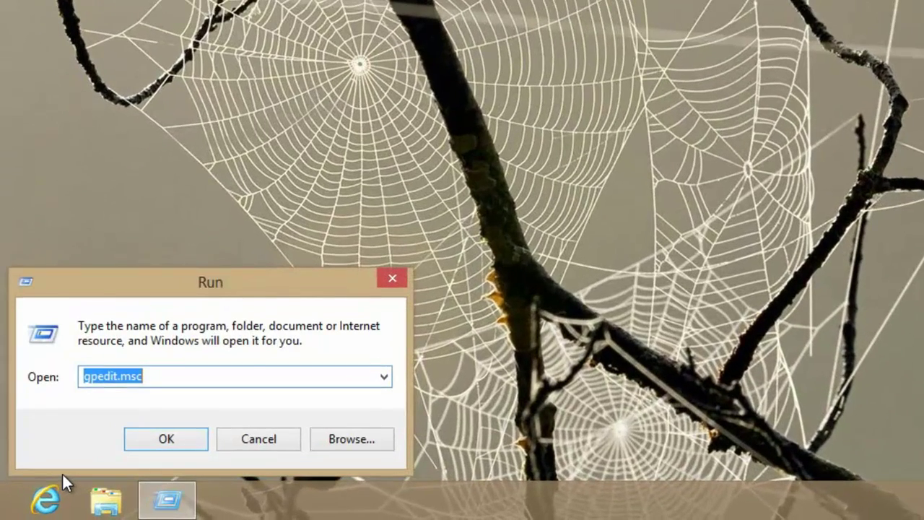
type("net")
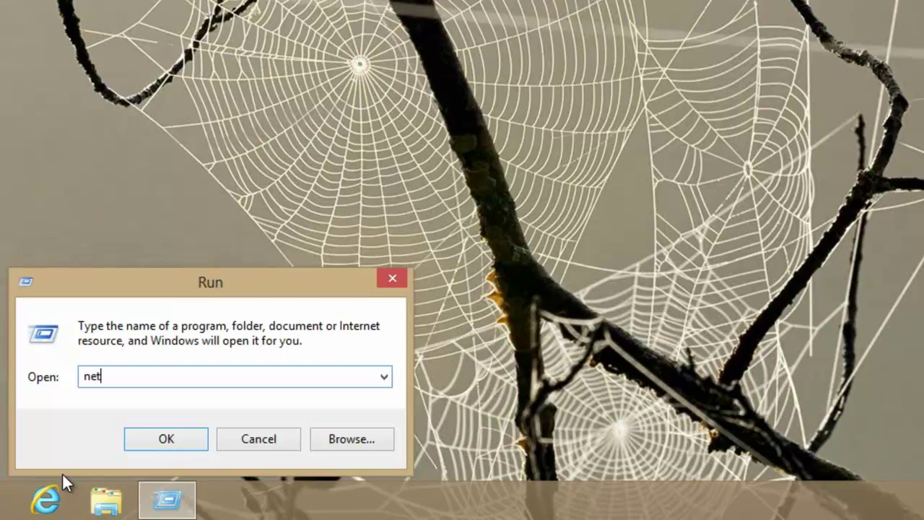
type("plwiz")
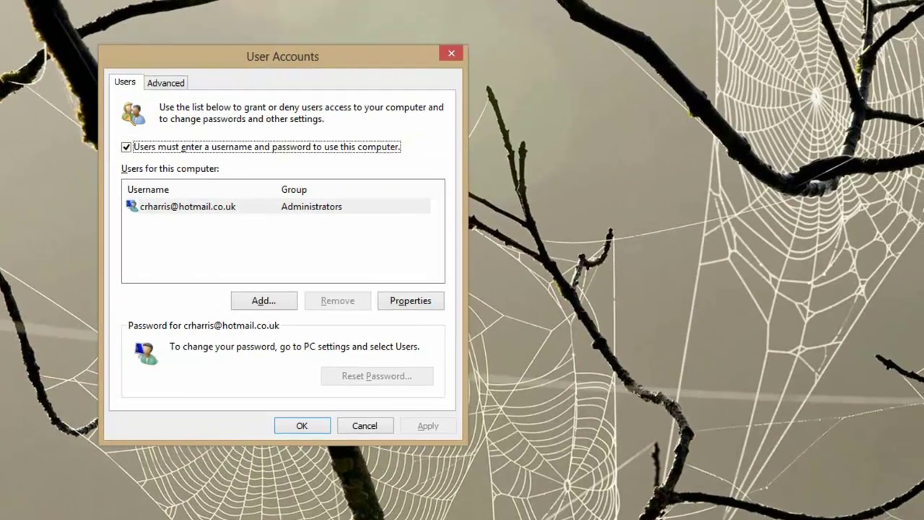
Uncheck 'Users must enter a username and password', confirm, and enter the account password twice.
left_click_drag(290, 56, 521, 63)
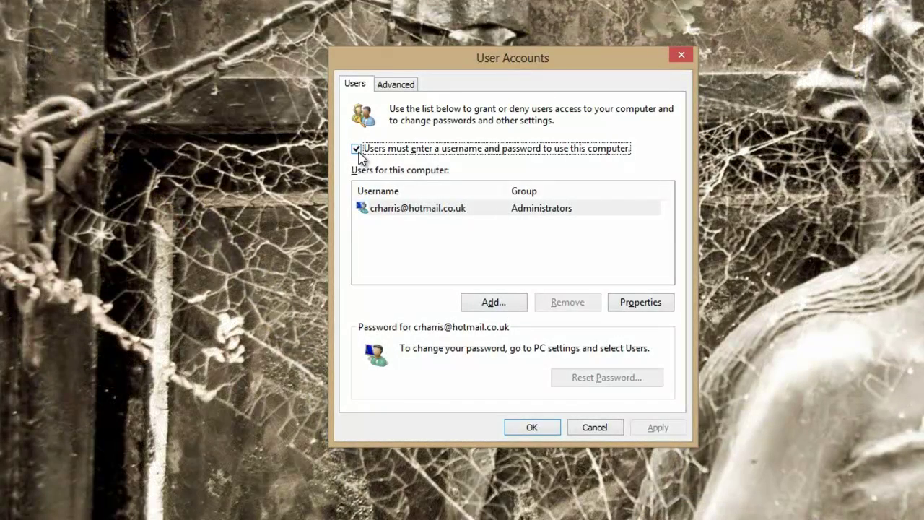
left_click(358, 154)
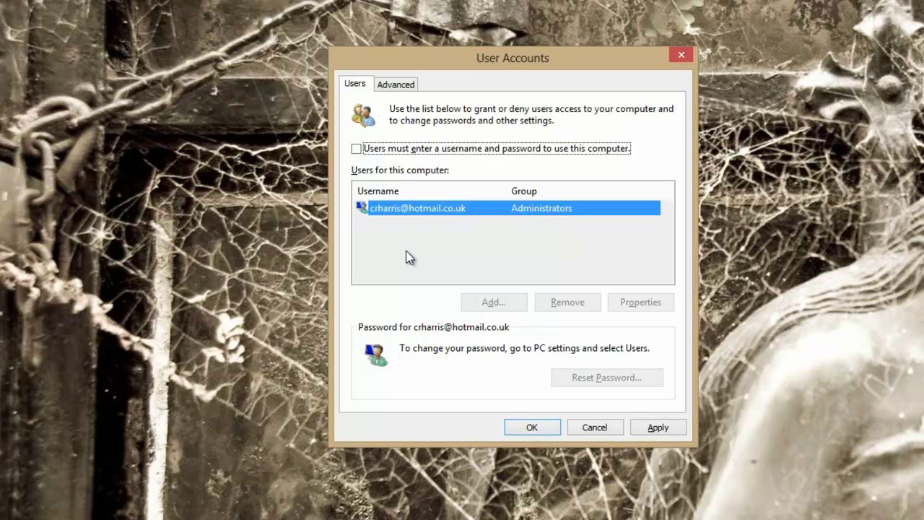
left_click(530, 427)
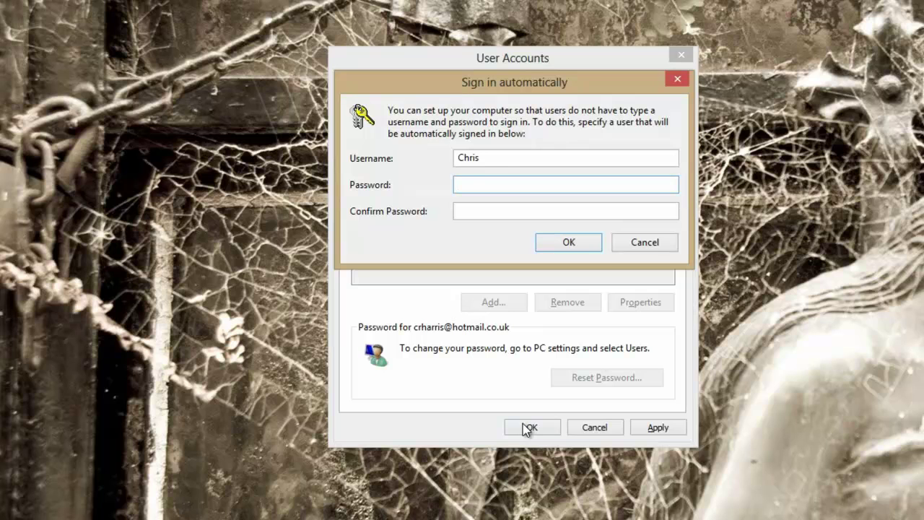
type("••••••")
key("Tab")
type("••••••")
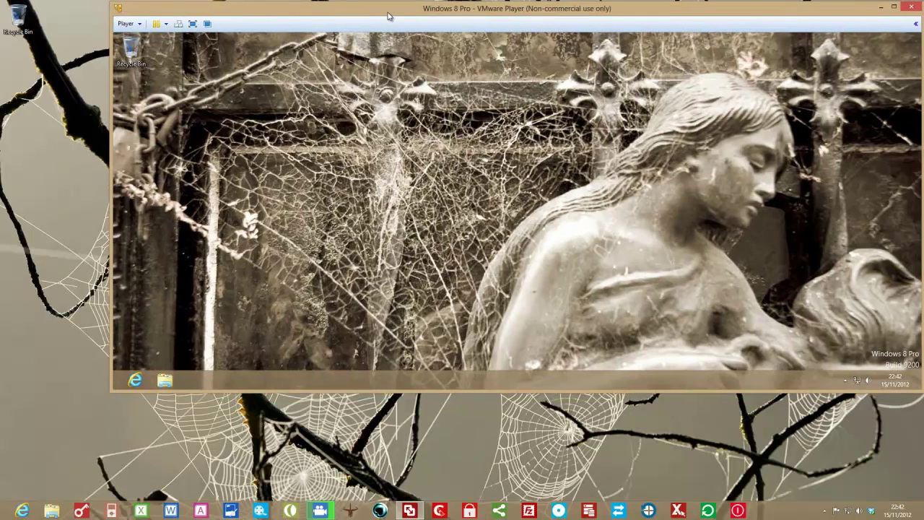
Nudge the VMware window, then restart the guest via Settings > Power > Restart.
left_click_drag(388, 15, 381, 17)
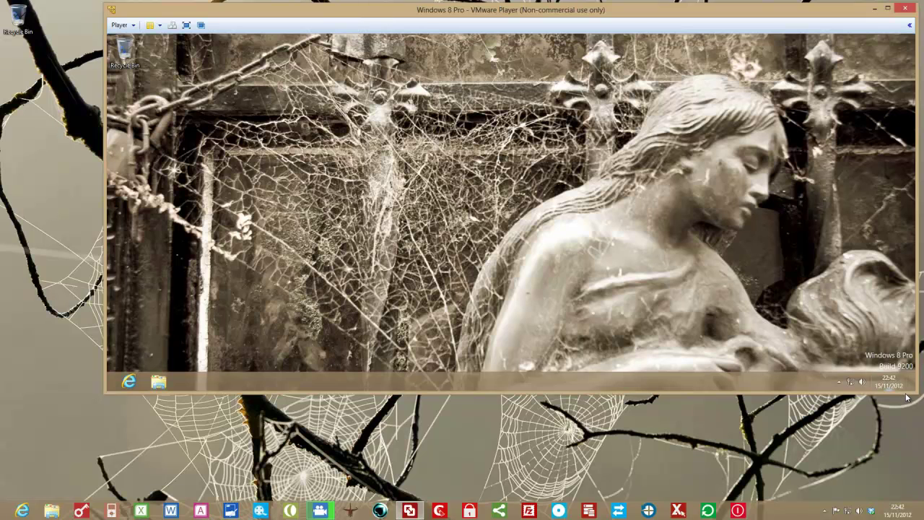
mouse_move(915, 390)
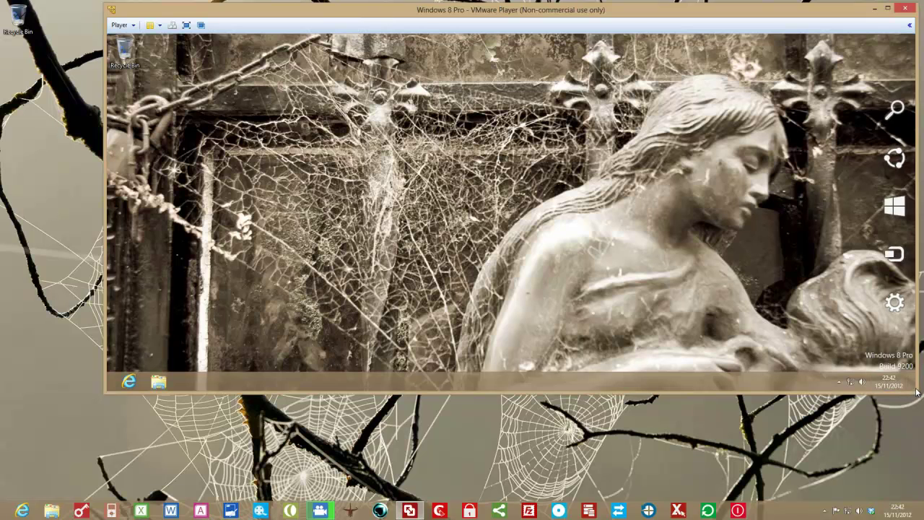
left_click(895, 303)
left_click(832, 323)
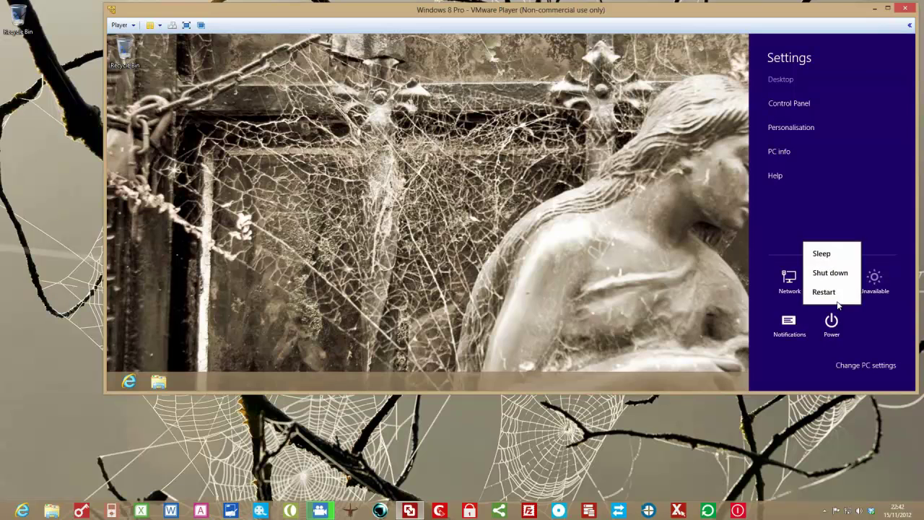
left_click(837, 295)
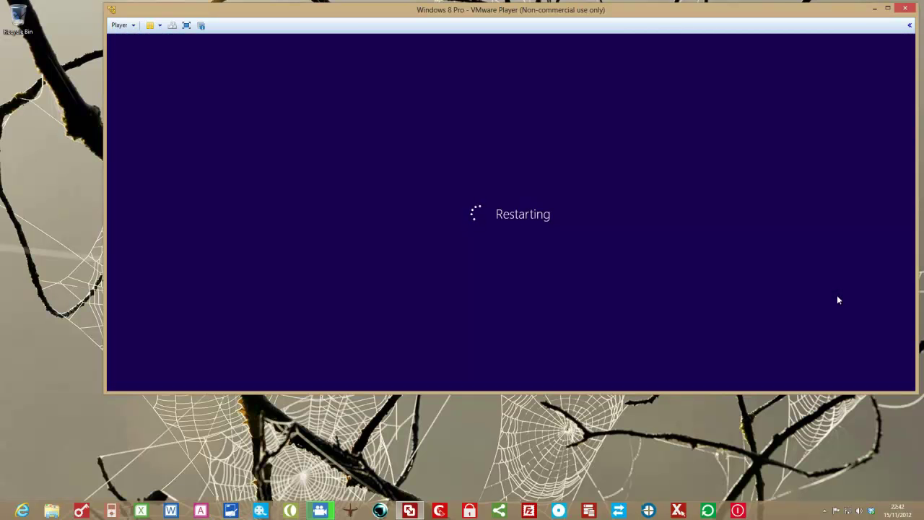